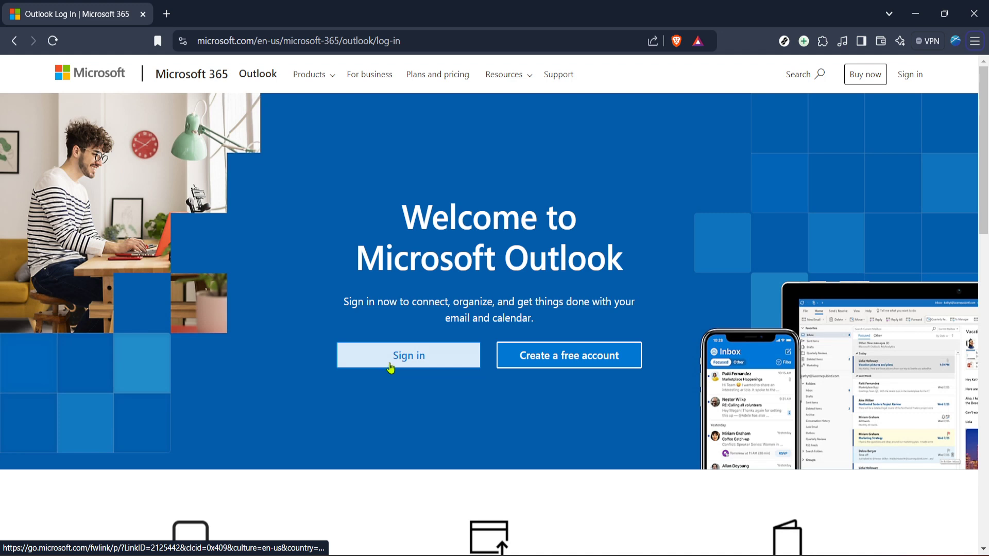
# Step: Sign in to Outlook from the welcome page and open the "Sample Event" message in the Inbox
pyautogui.click(390, 366)
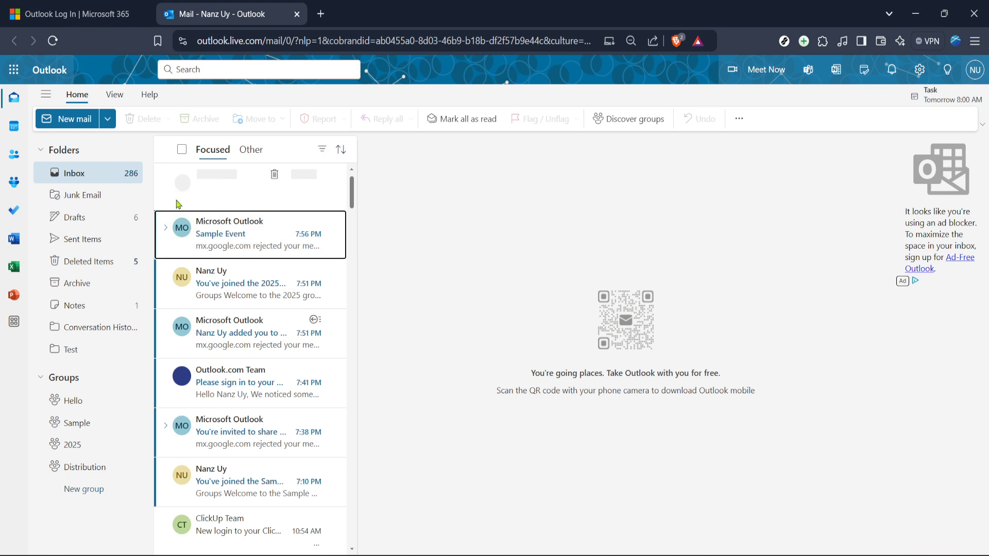
pyautogui.click(73, 179)
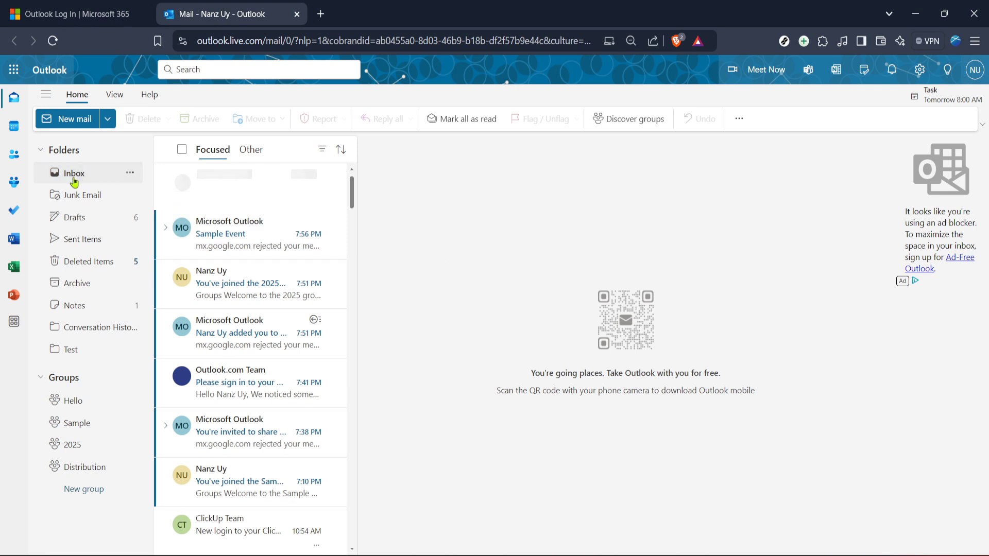
pyautogui.click(259, 234)
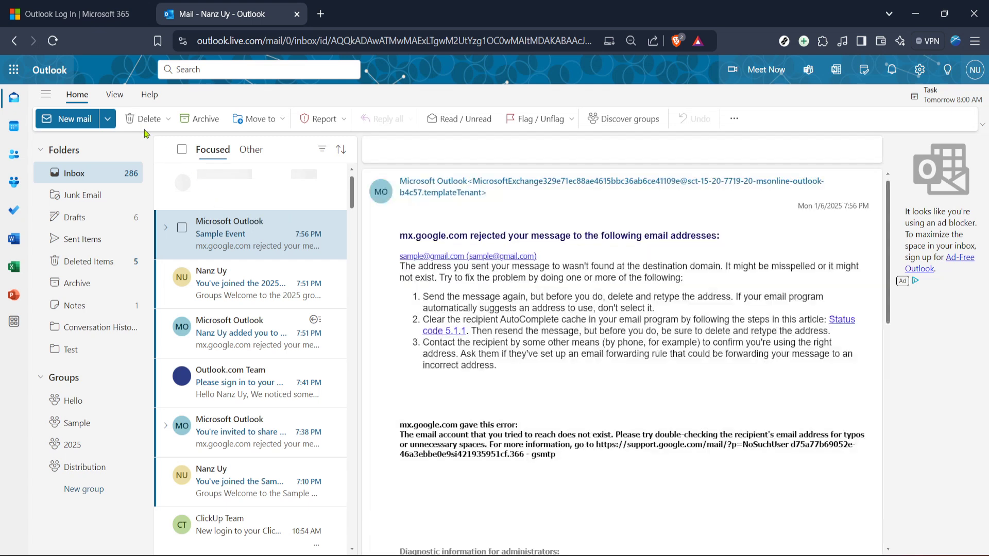
# Step: Open the Layout page of the mail view settings
pyautogui.click(111, 99)
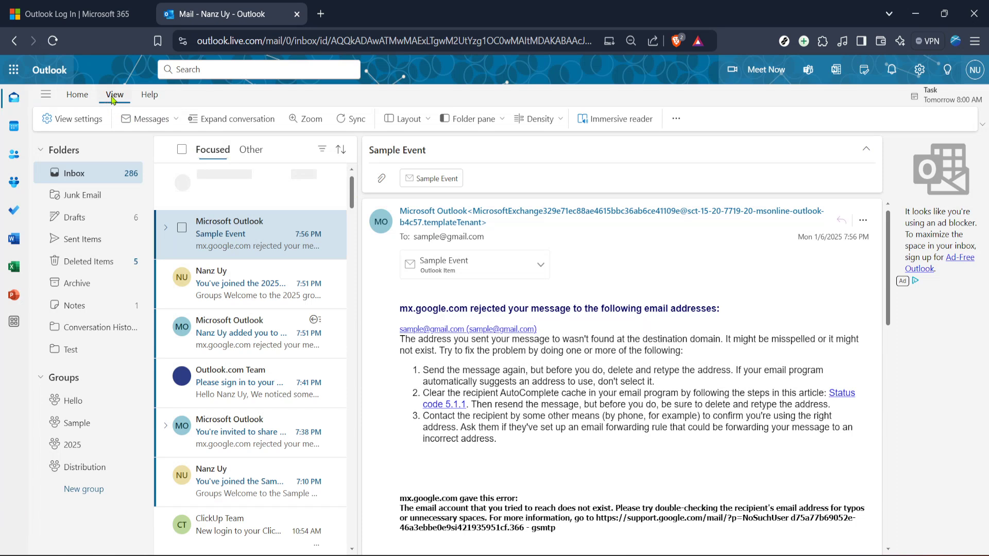
pyautogui.click(97, 126)
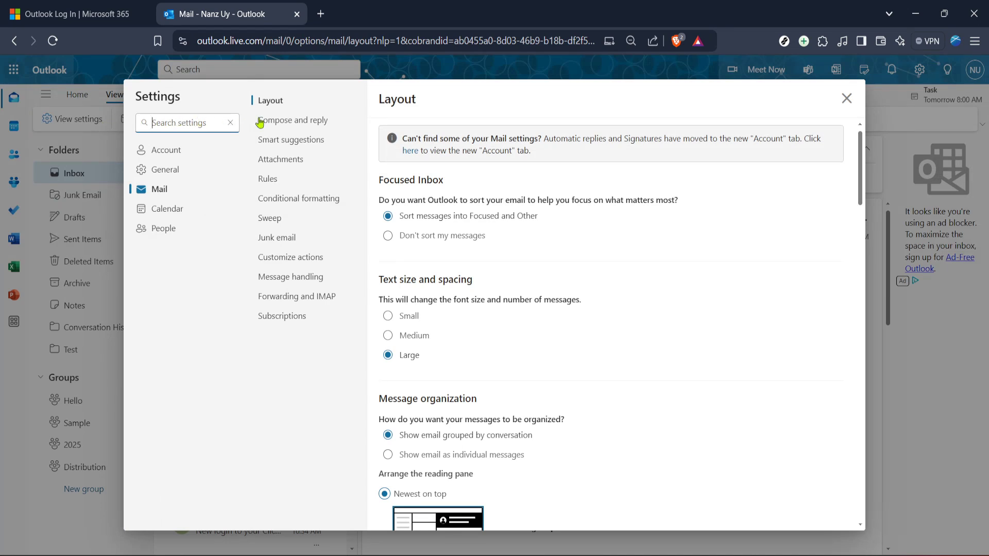
pyautogui.click(268, 106)
# Step: Arrange the conversation reading pane to show each message separately and hide deleted items in conversations
pyautogui.scroll(-1, 505, 194)
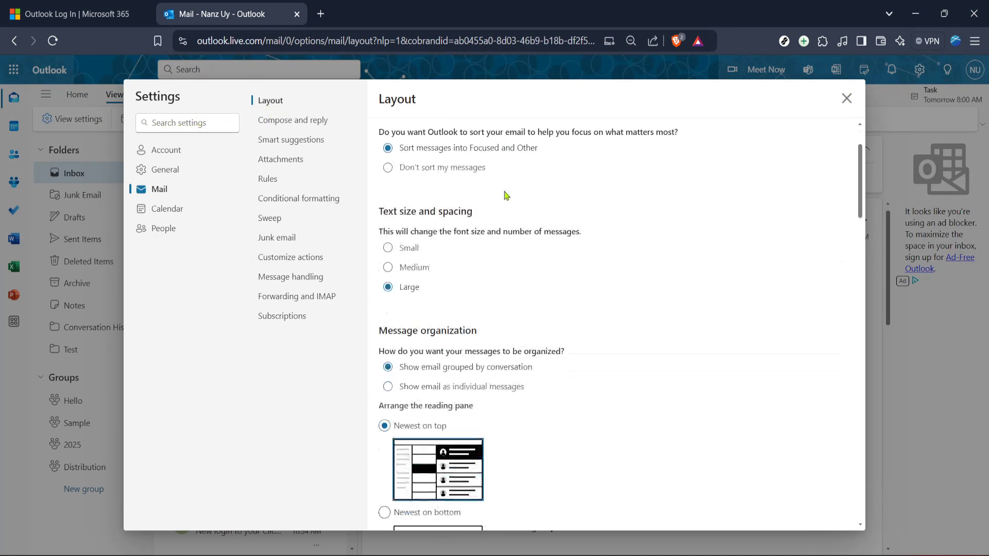
pyautogui.scroll(-3, 506, 195)
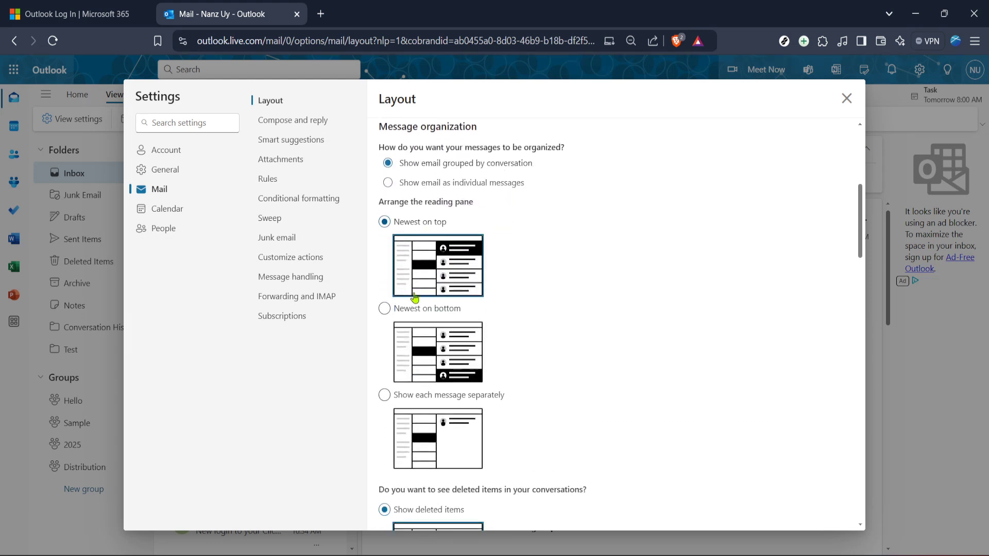
pyautogui.click(411, 309)
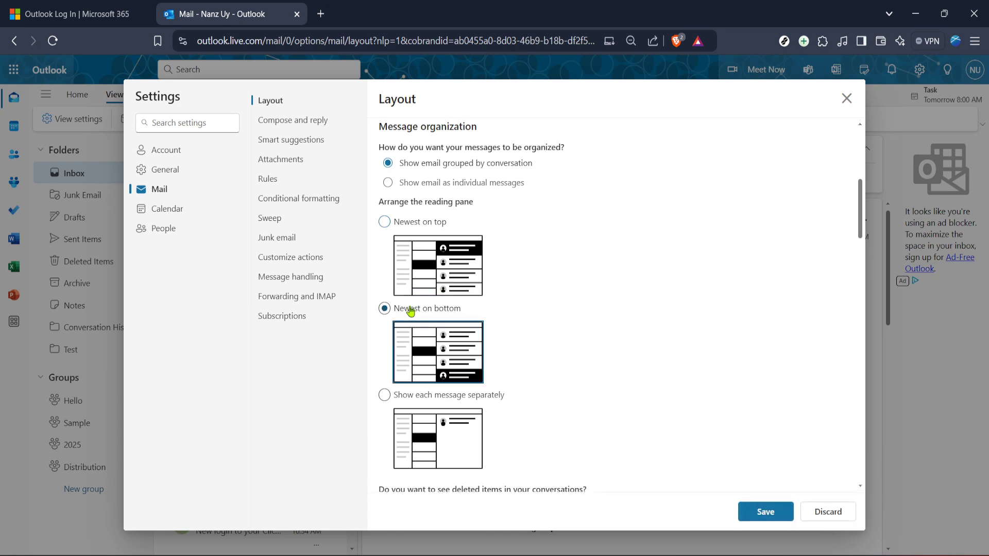
pyautogui.scroll(-2, 411, 310)
pyautogui.click(385, 327)
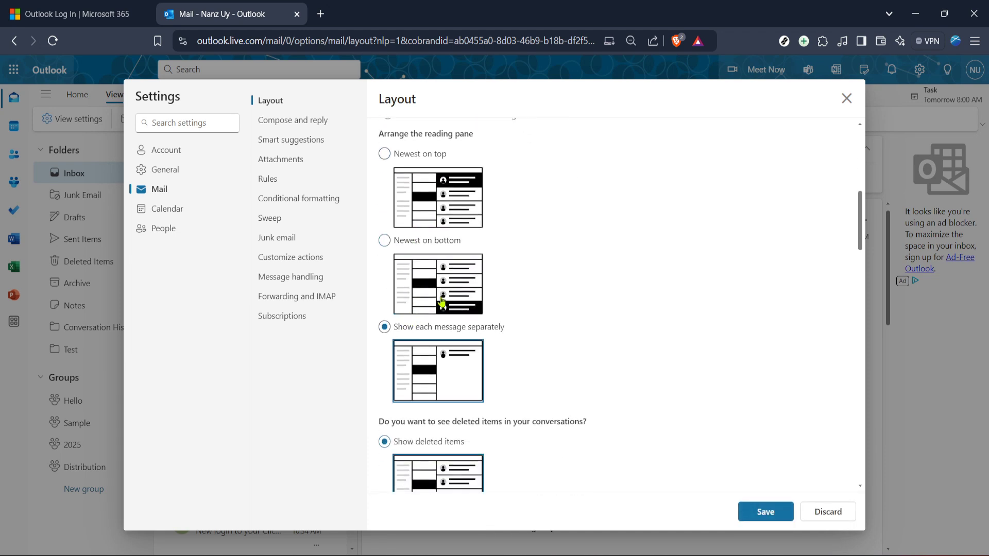
pyautogui.scroll(-4, 442, 301)
pyautogui.click(423, 332)
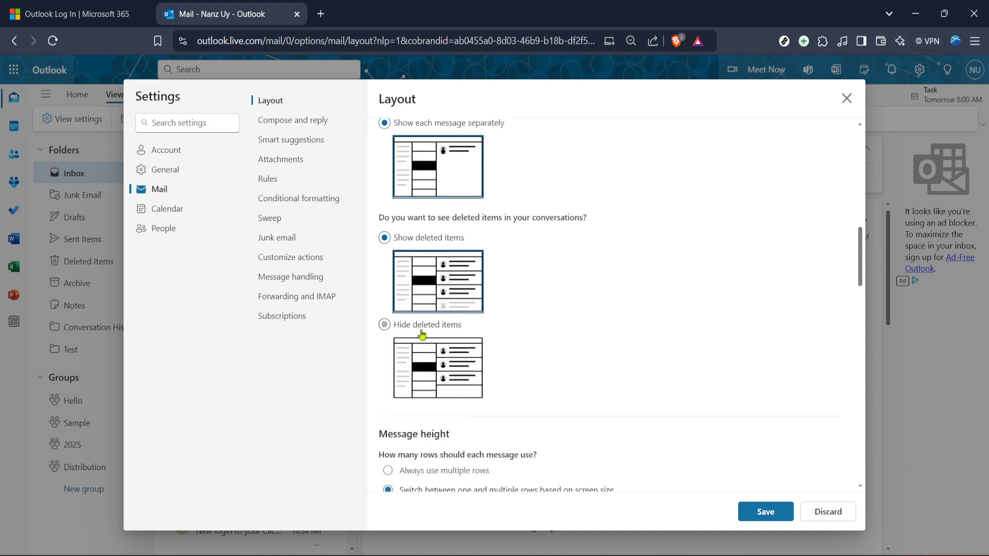
# Step: Set the message height to always use multiple rows and turn off sender images in the message list
pyautogui.scroll(-3, 540, 322)
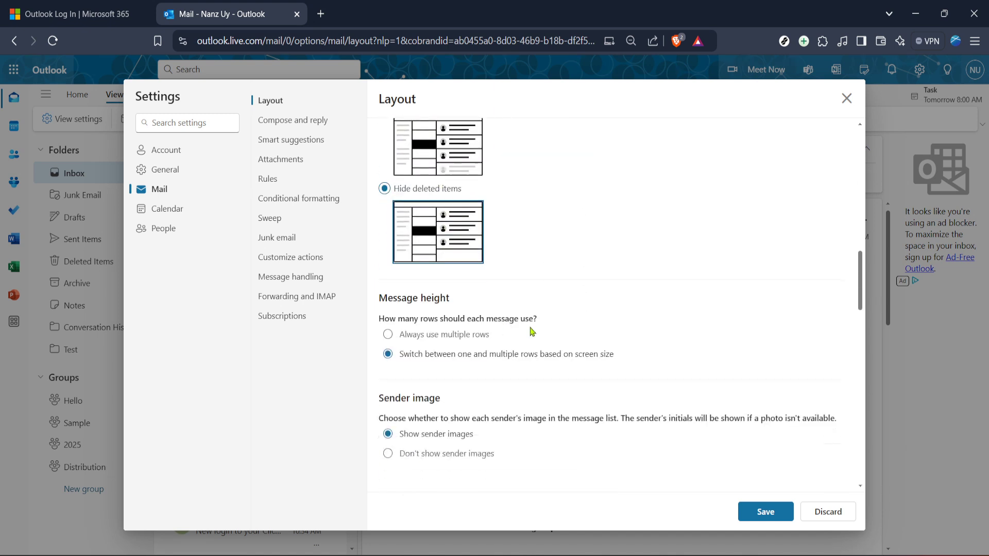
pyautogui.click(457, 336)
pyautogui.scroll(-3, 458, 335)
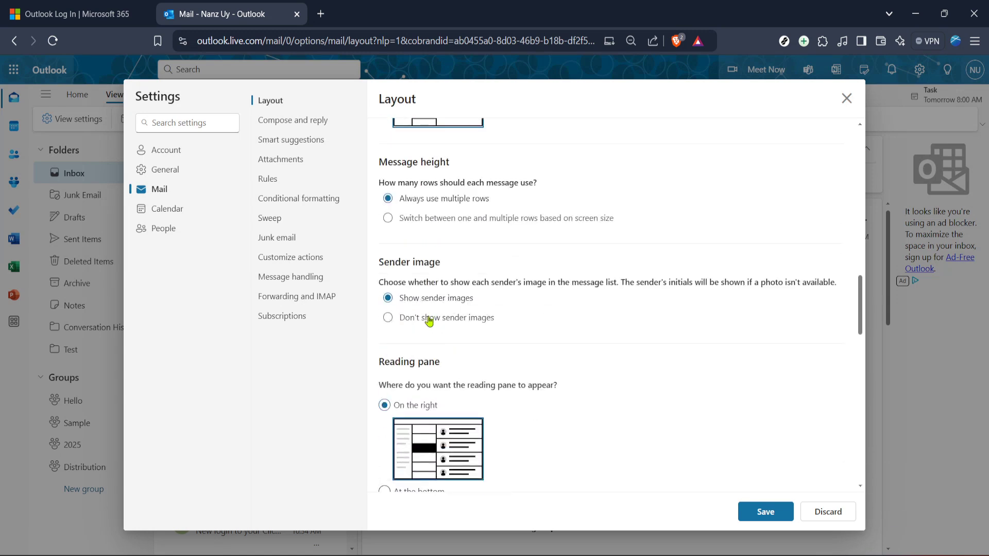
pyautogui.click(455, 316)
# Step: Set the reading pane option to Hide reading pane
pyautogui.scroll(-1, 489, 337)
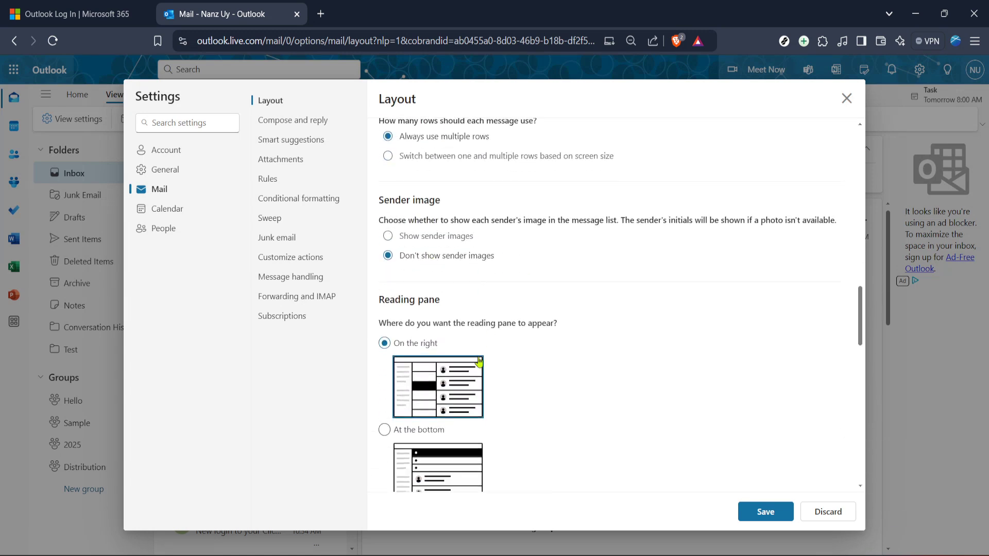
pyautogui.scroll(-2, 464, 332)
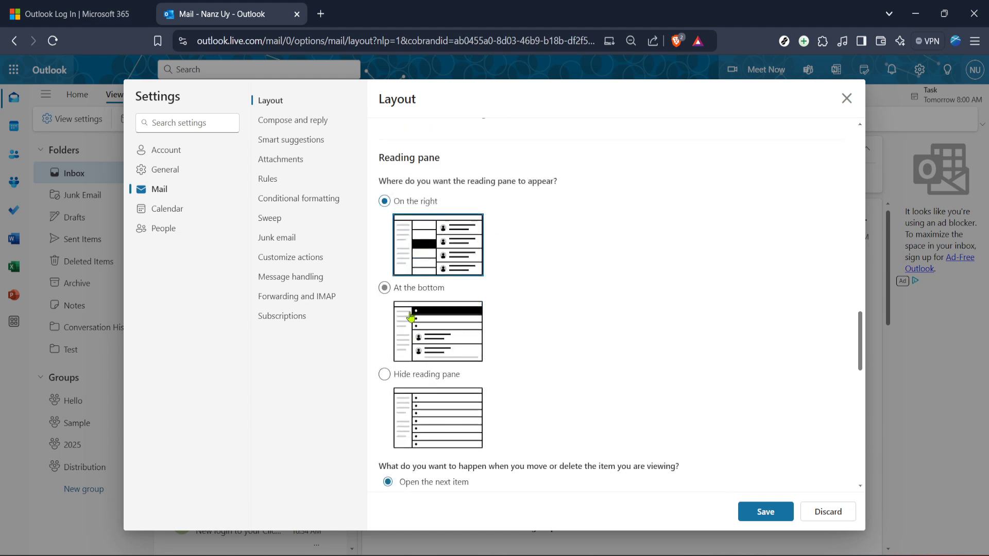
pyautogui.click(406, 287)
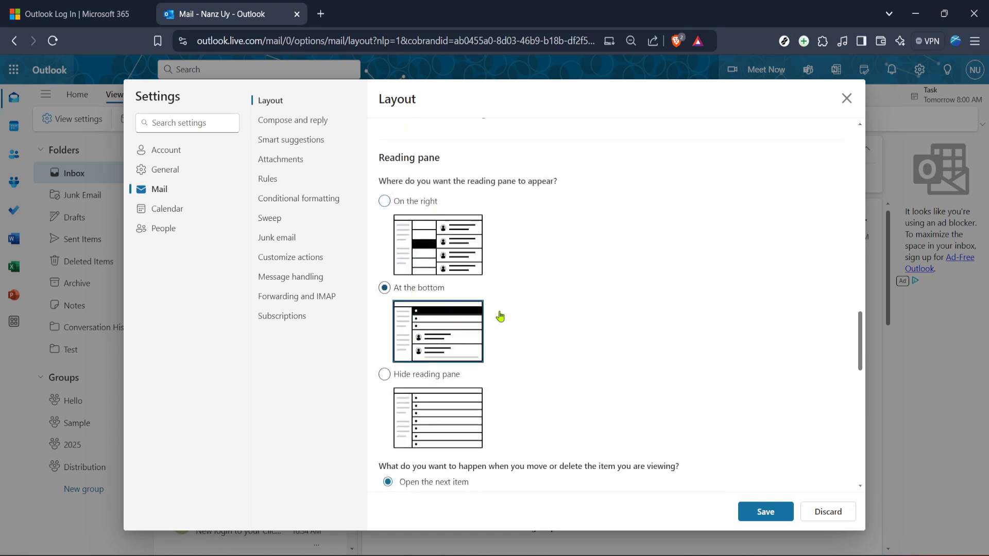
pyautogui.scroll(-1, 497, 315)
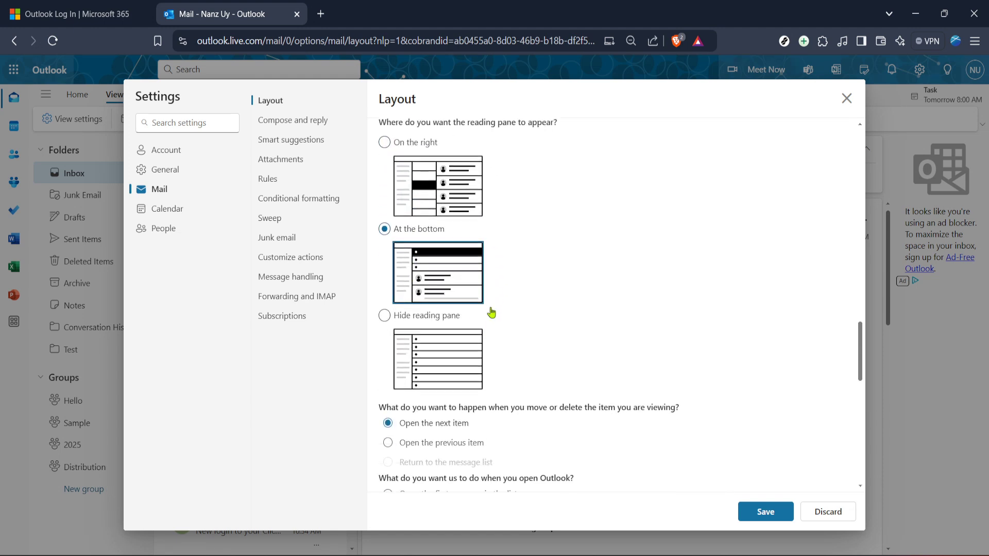
pyautogui.click(430, 308)
# Step: Choose to return to the message list after moving or deleting an item and to open the first message when Outlook opens
pyautogui.scroll(-2, 528, 304)
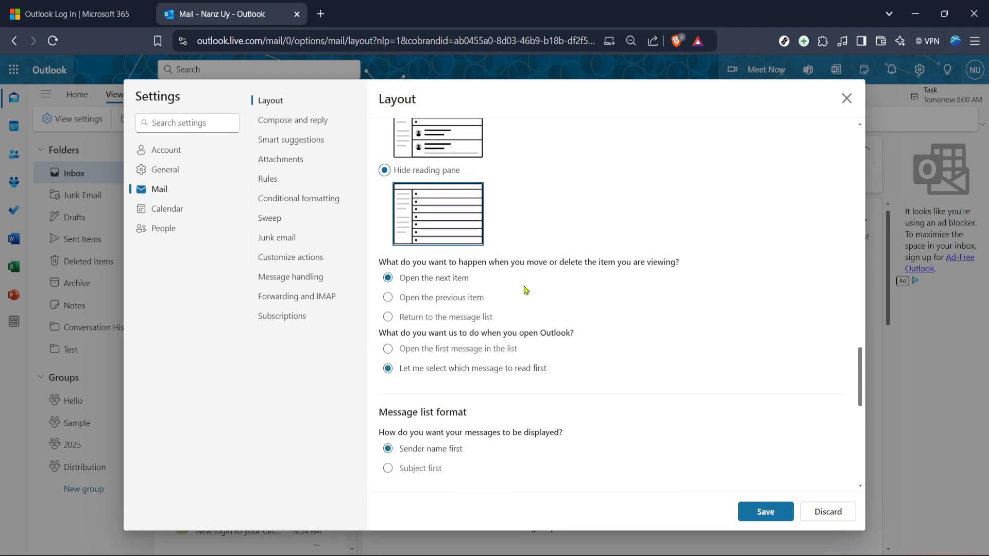
pyautogui.click(463, 298)
pyautogui.click(461, 316)
pyautogui.scroll(-2, 469, 313)
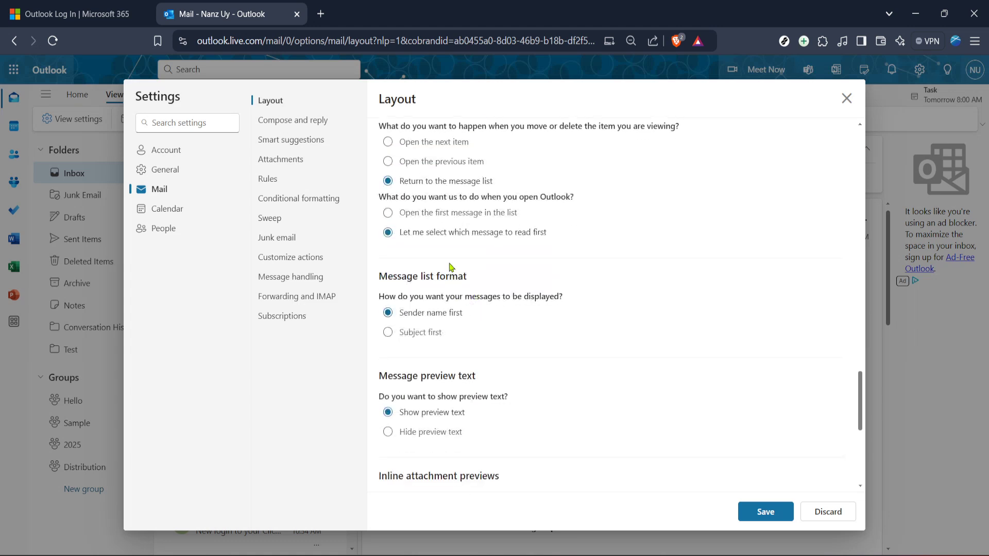
pyautogui.click(446, 217)
# Step: Set the reading pane to appear at the bottom
pyautogui.scroll(6, 483, 284)
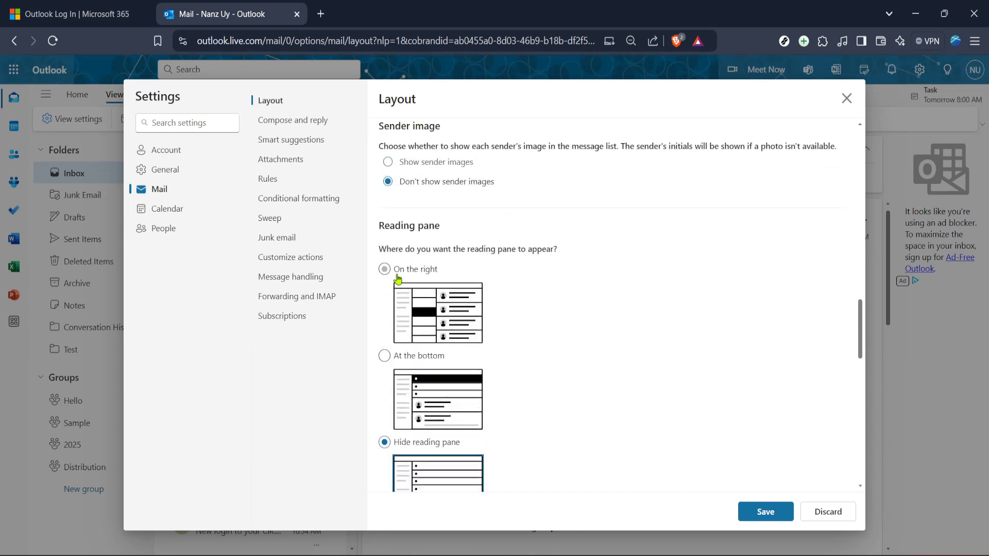
pyautogui.click(397, 278)
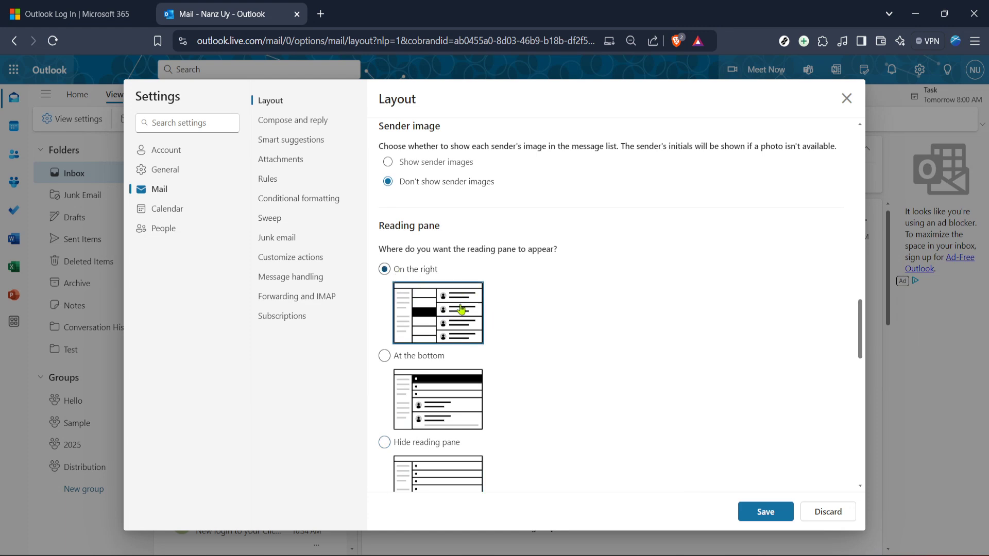
pyautogui.click(410, 355)
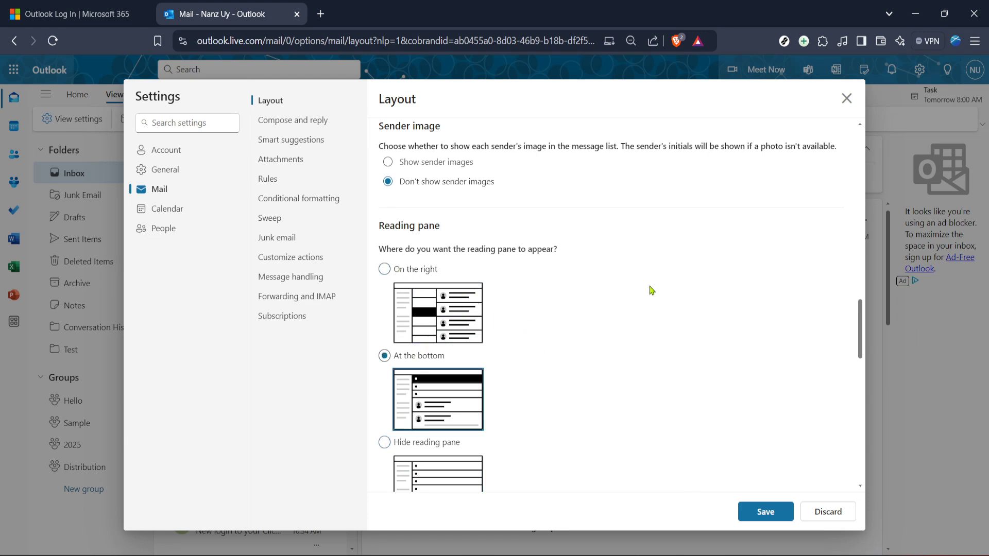